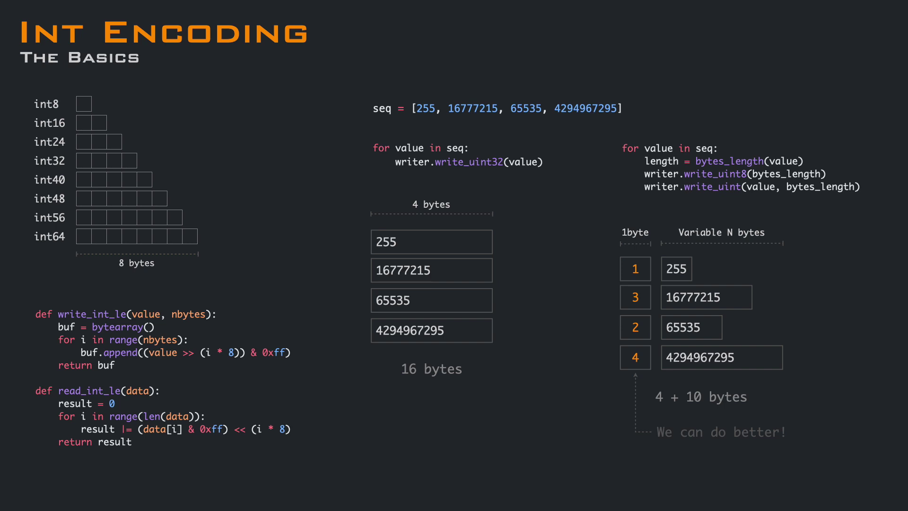
key(Right)
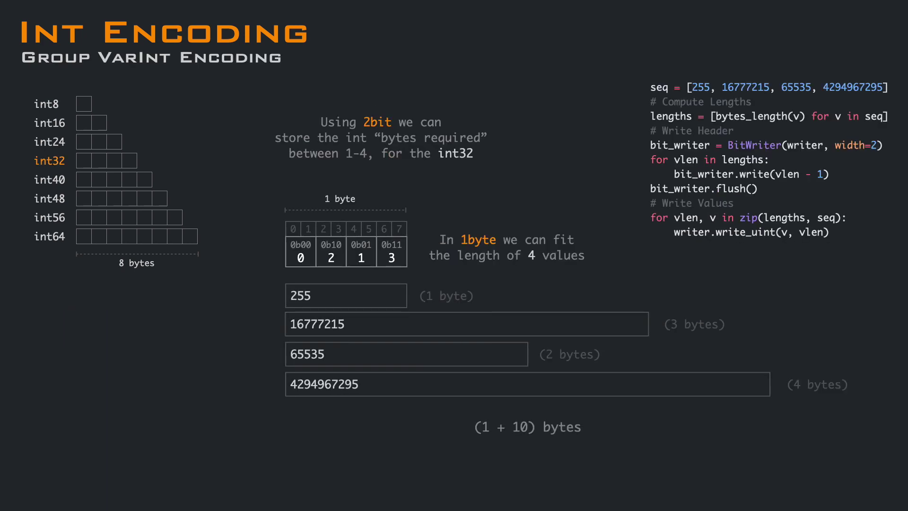